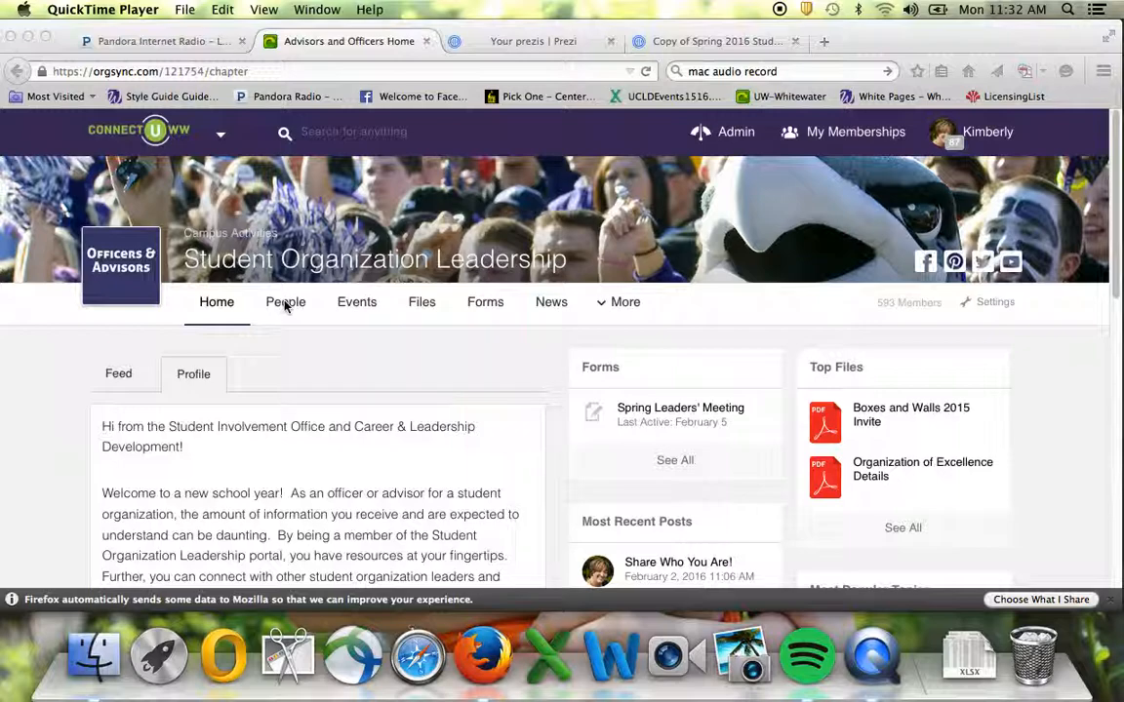
# Open the portal's People page and scroll through its list of 593 members.
pyautogui.click(285, 305)
pyautogui.click(285, 306)
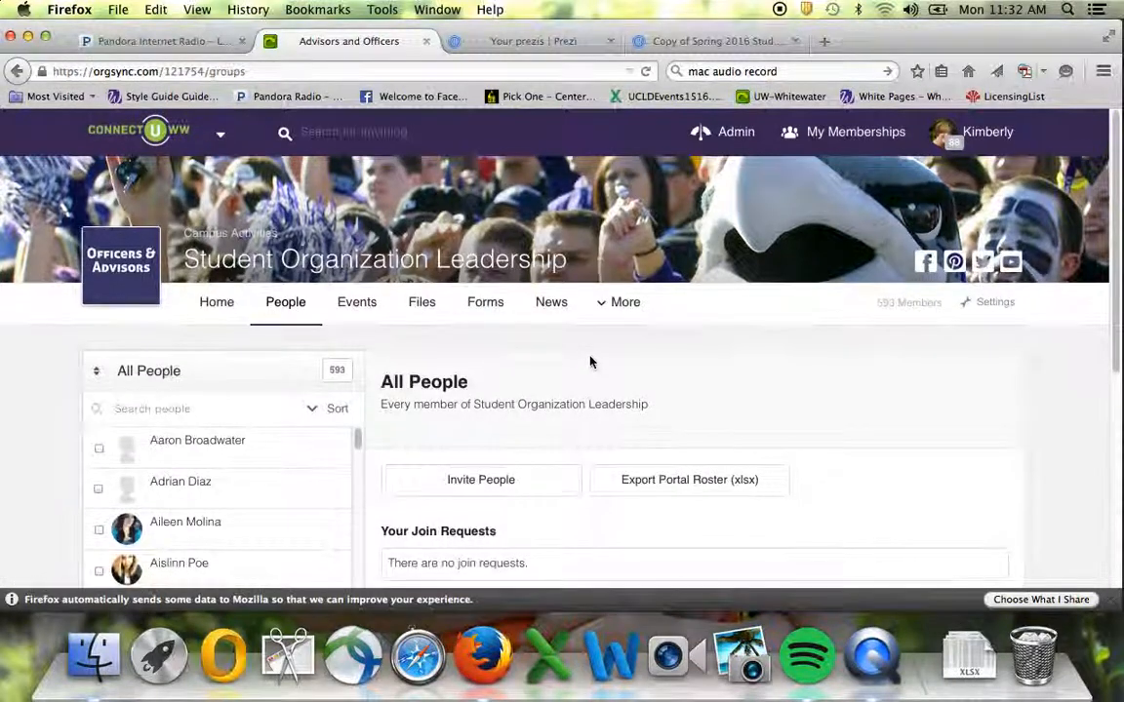
pyautogui.scroll(-1, 590, 362)
pyautogui.scroll(-3, 589, 362)
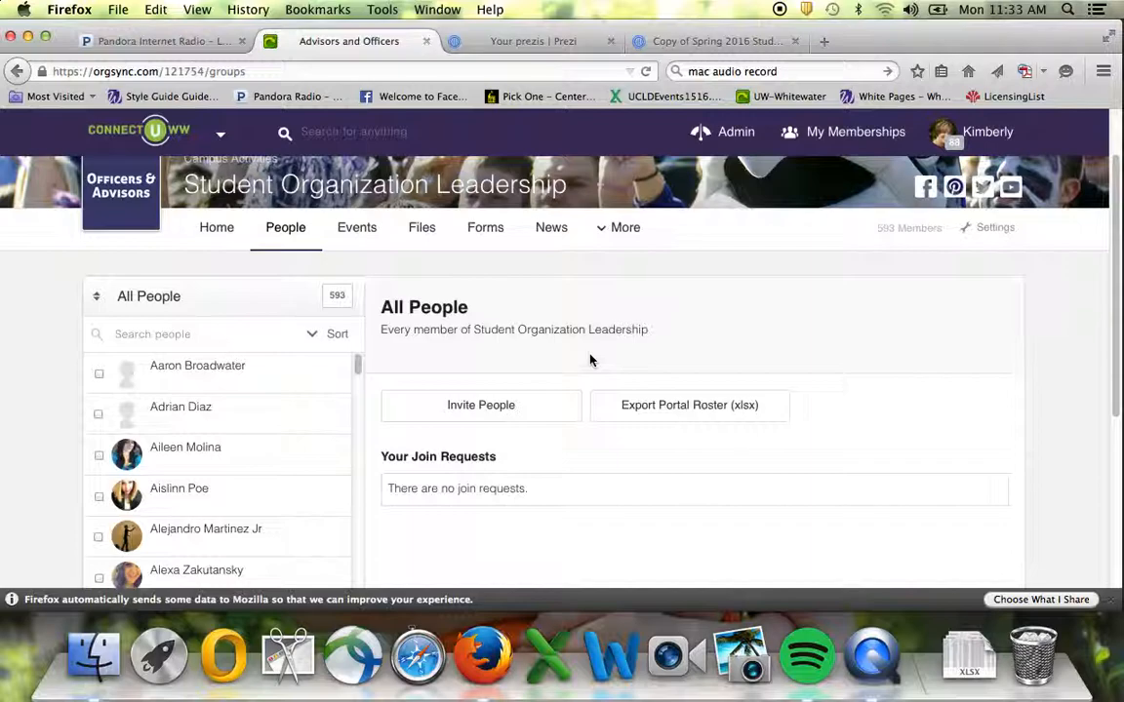
# Start a new invitation and enter the invitee's e-mail address.
pyautogui.click(483, 401)
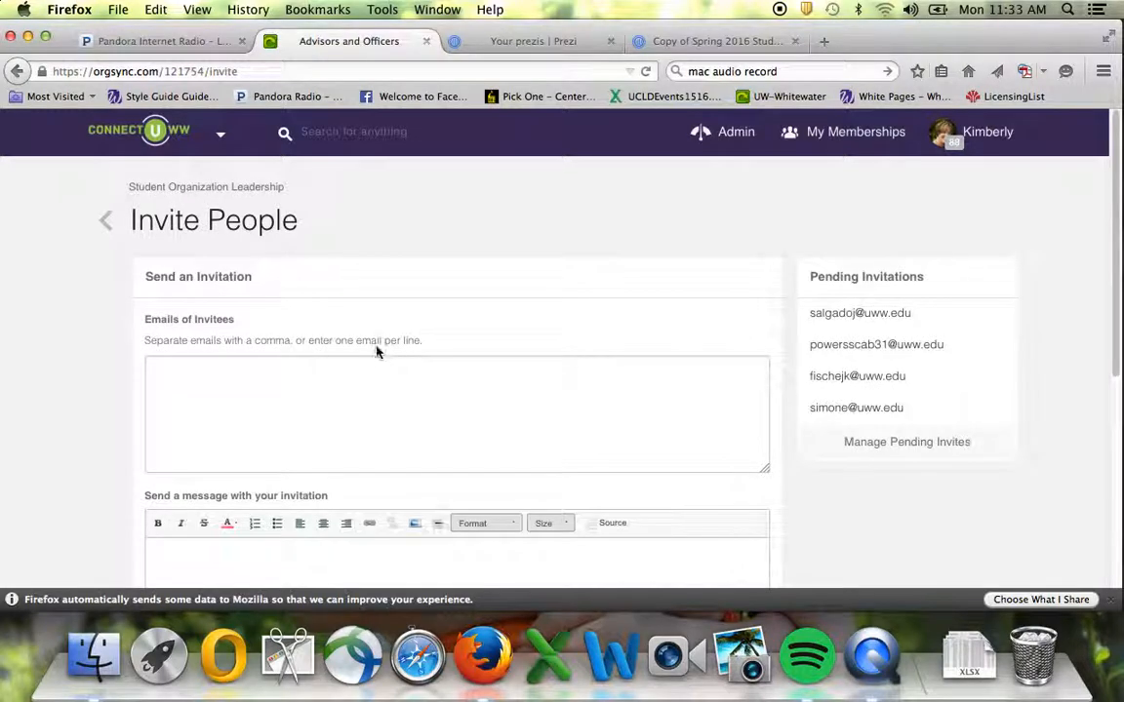
pyautogui.click(200, 377)
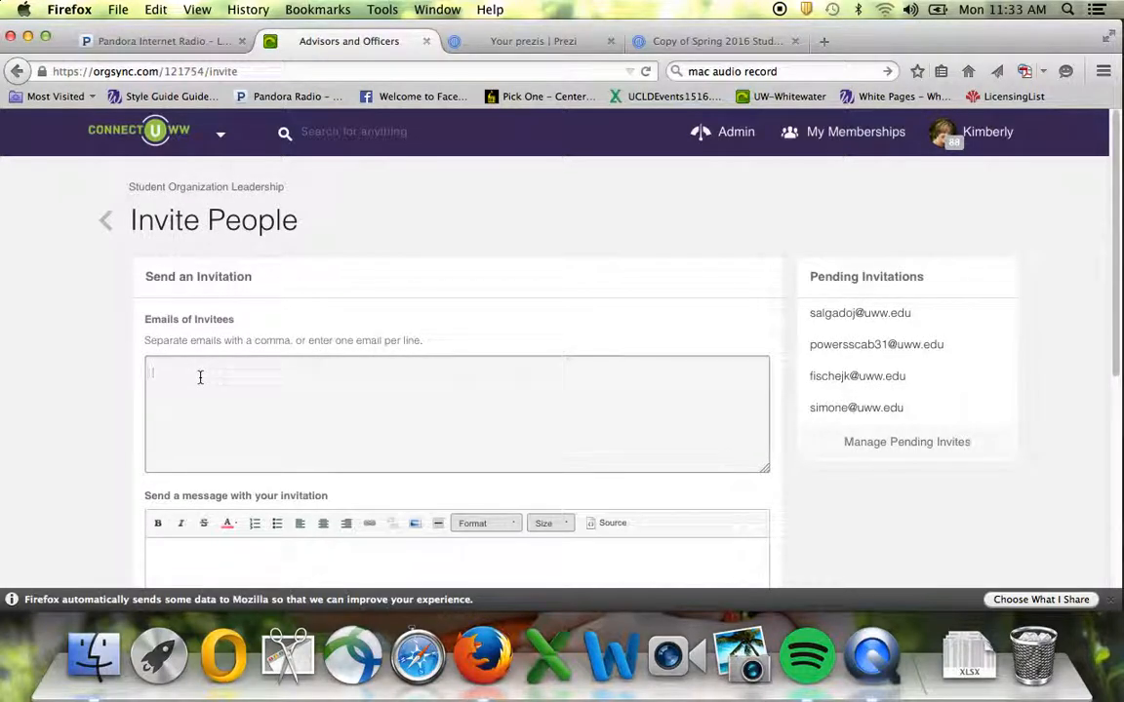
pyautogui.scroll(-3, 208, 396)
# Write a short greeting to the invitee and set the Invitee Group to Administrators.
pyautogui.click(226, 457)
pyautogui.write('Dear')
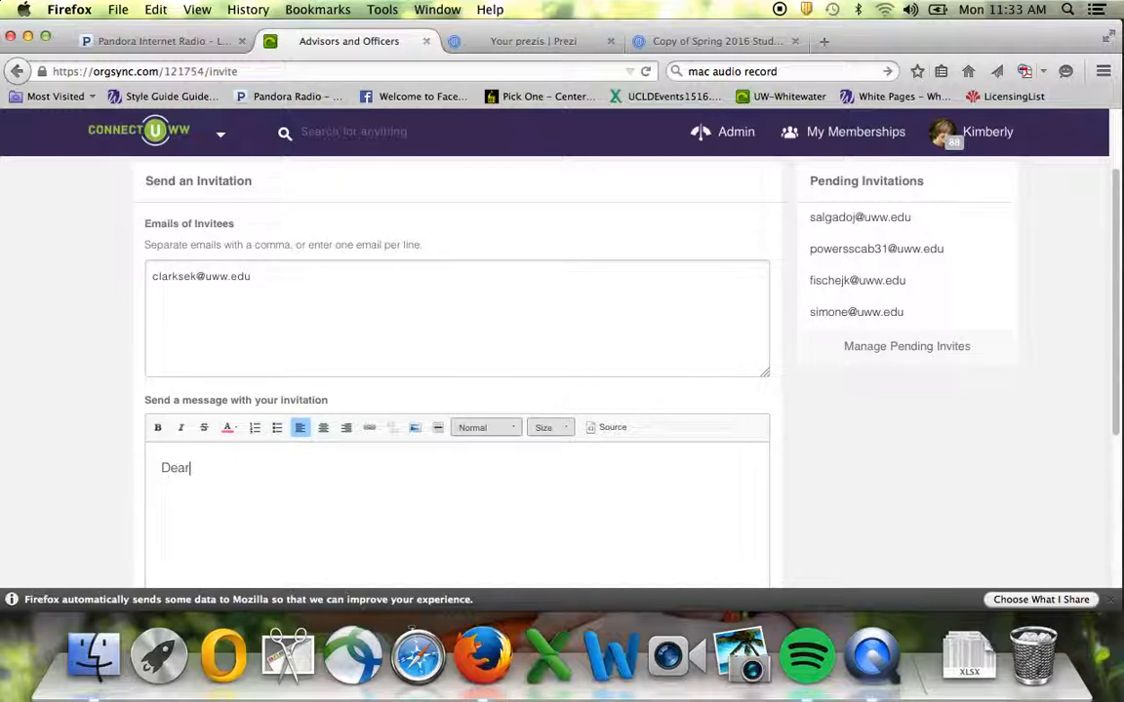
pyautogui.write(' Kim,')
pyautogui.scroll(-5, 228, 454)
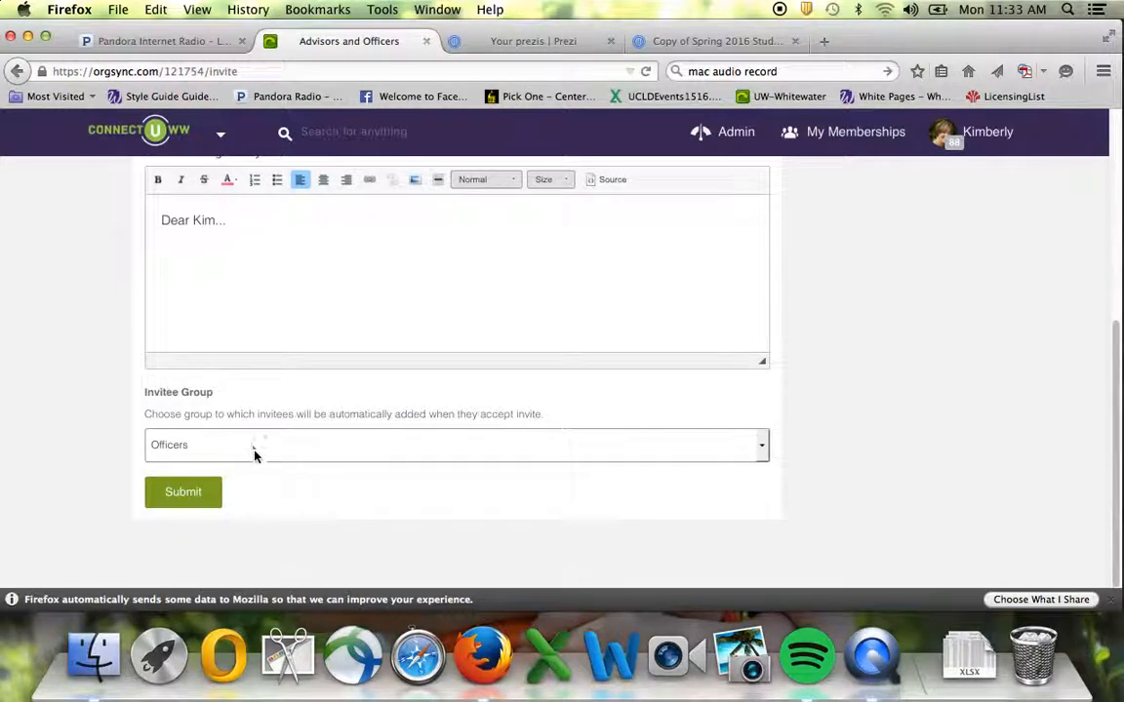
pyautogui.click(256, 448)
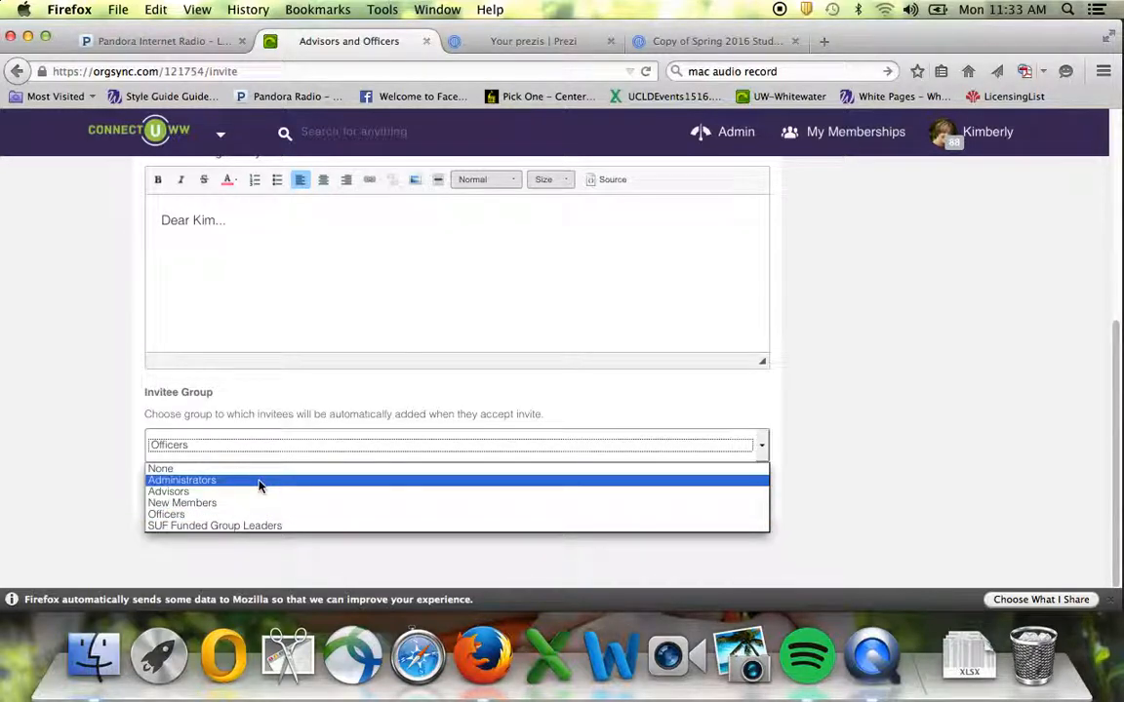
pyautogui.click(259, 481)
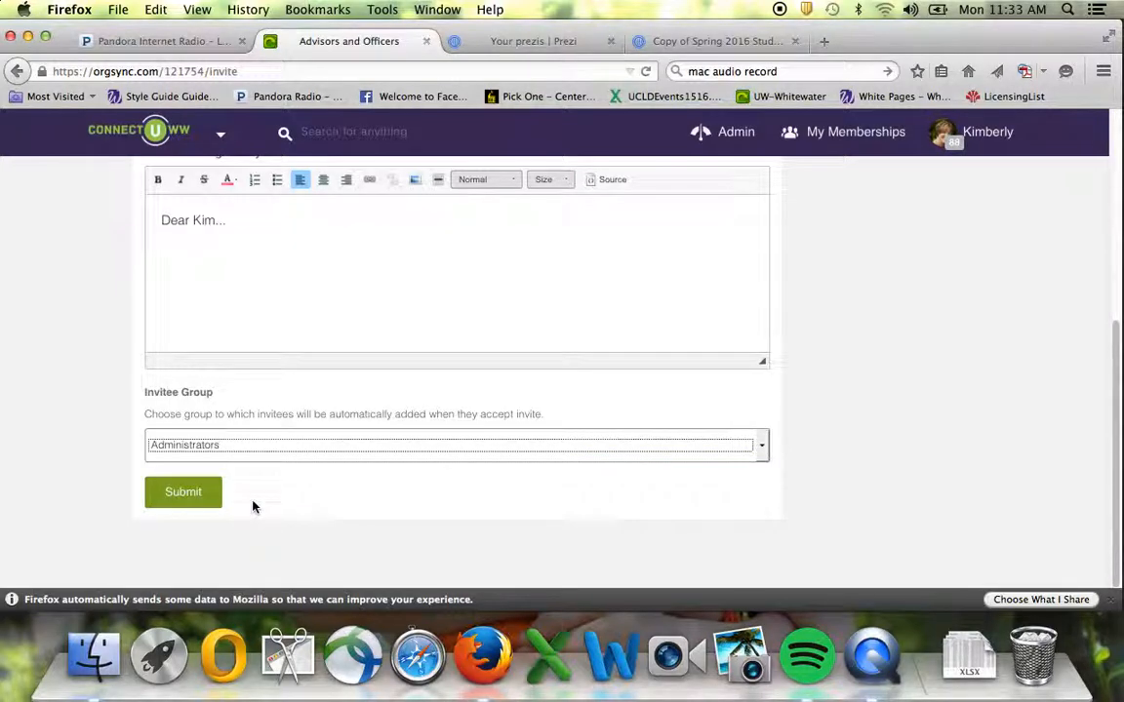
pyautogui.scroll(5, 259, 503)
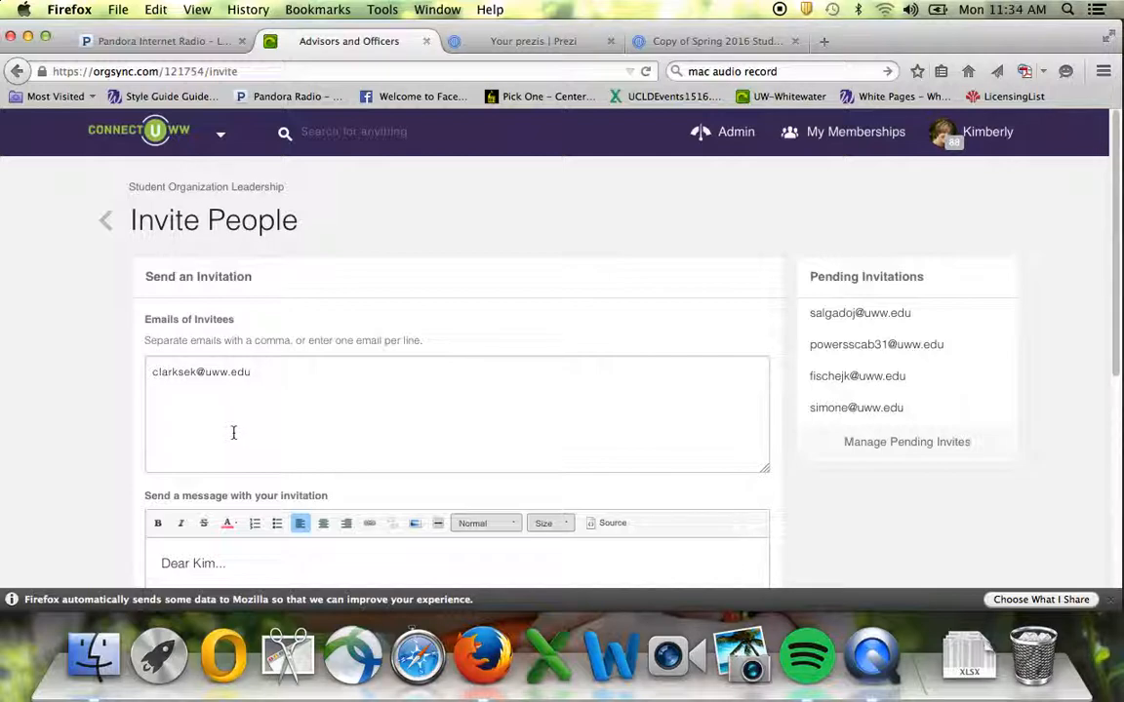
pyautogui.click(880, 451)
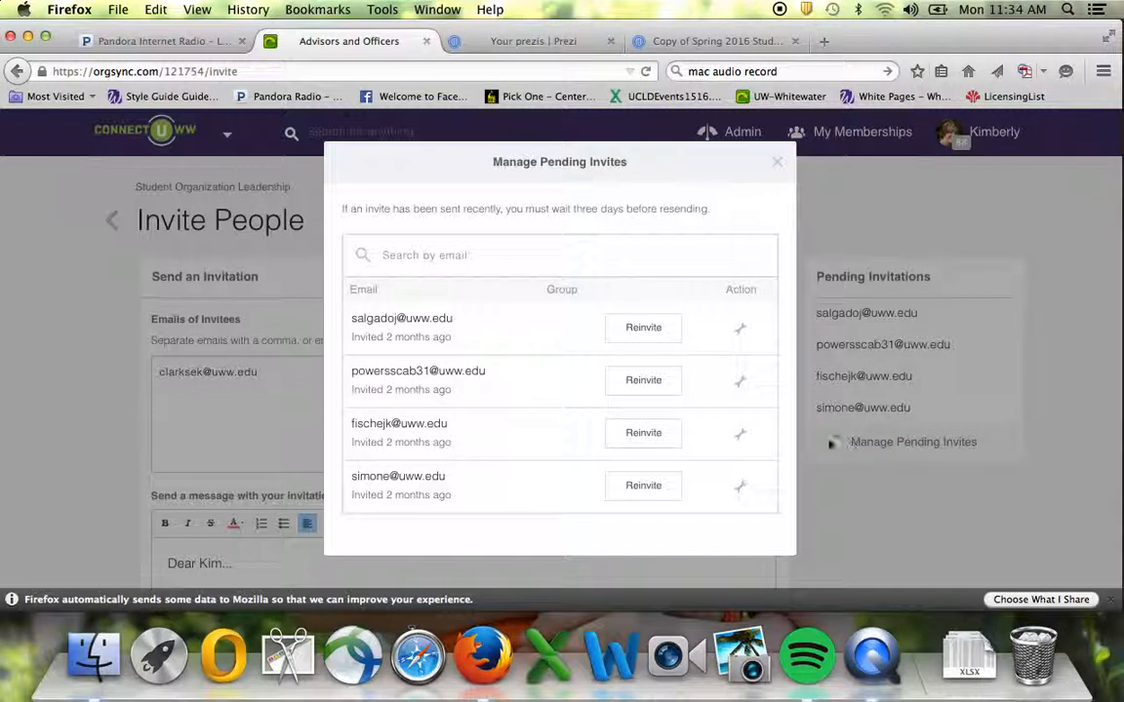
pyautogui.click(743, 330)
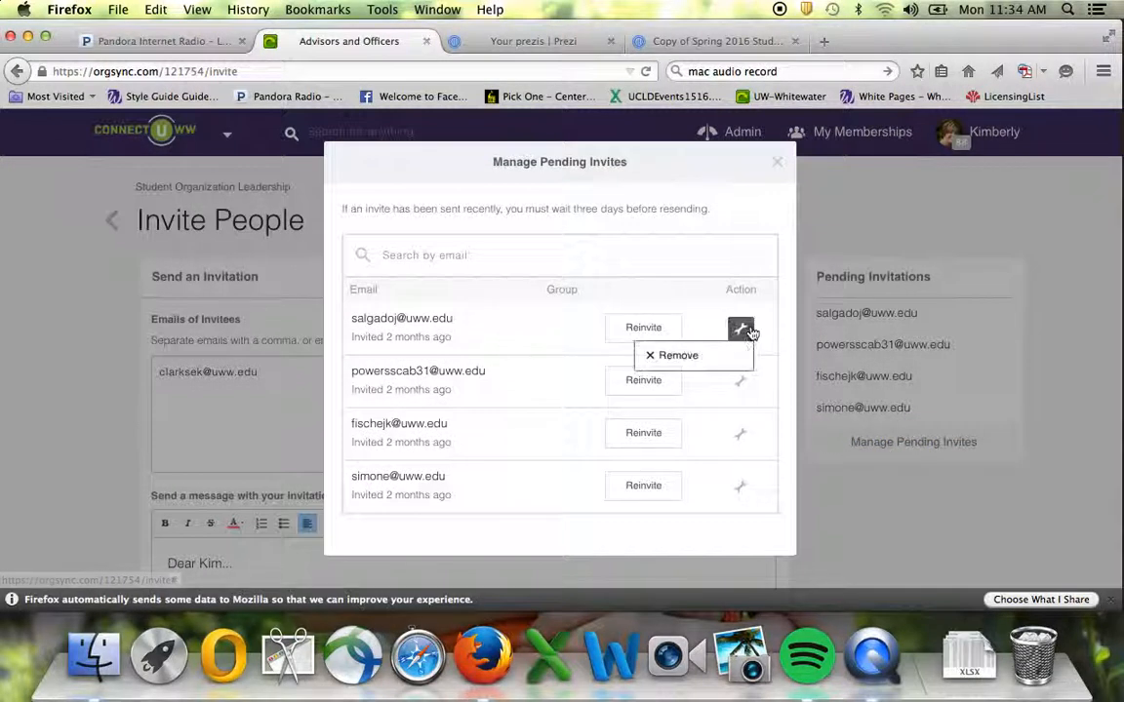
pyautogui.click(745, 330)
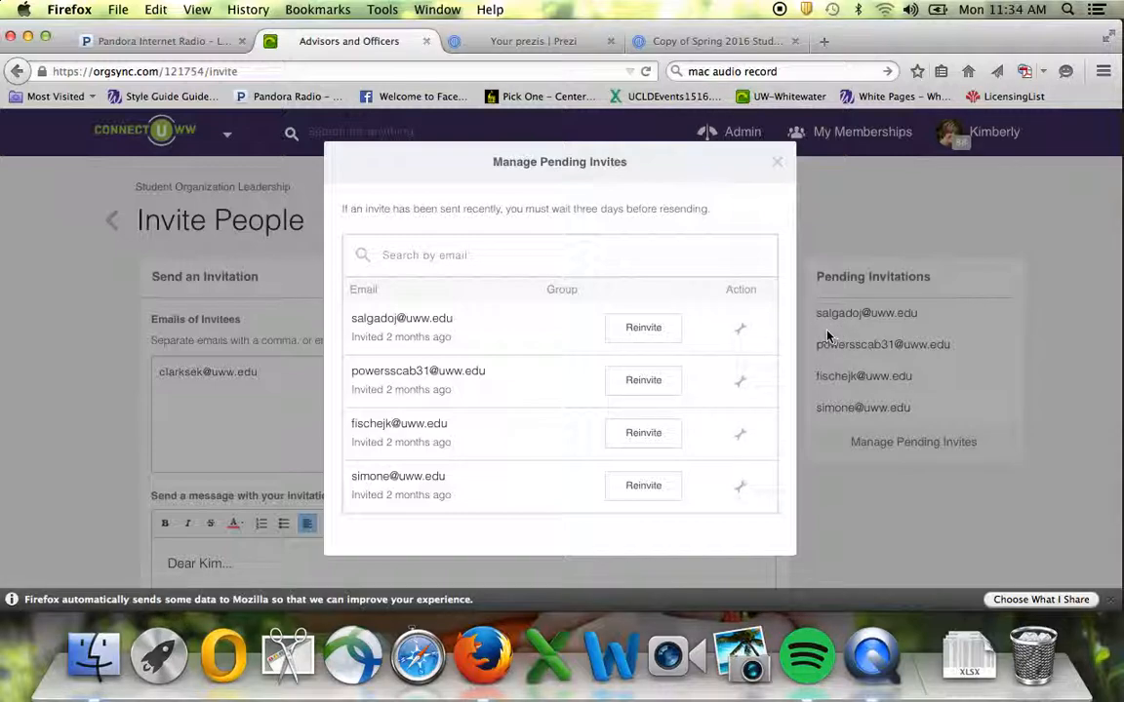
pyautogui.click(778, 164)
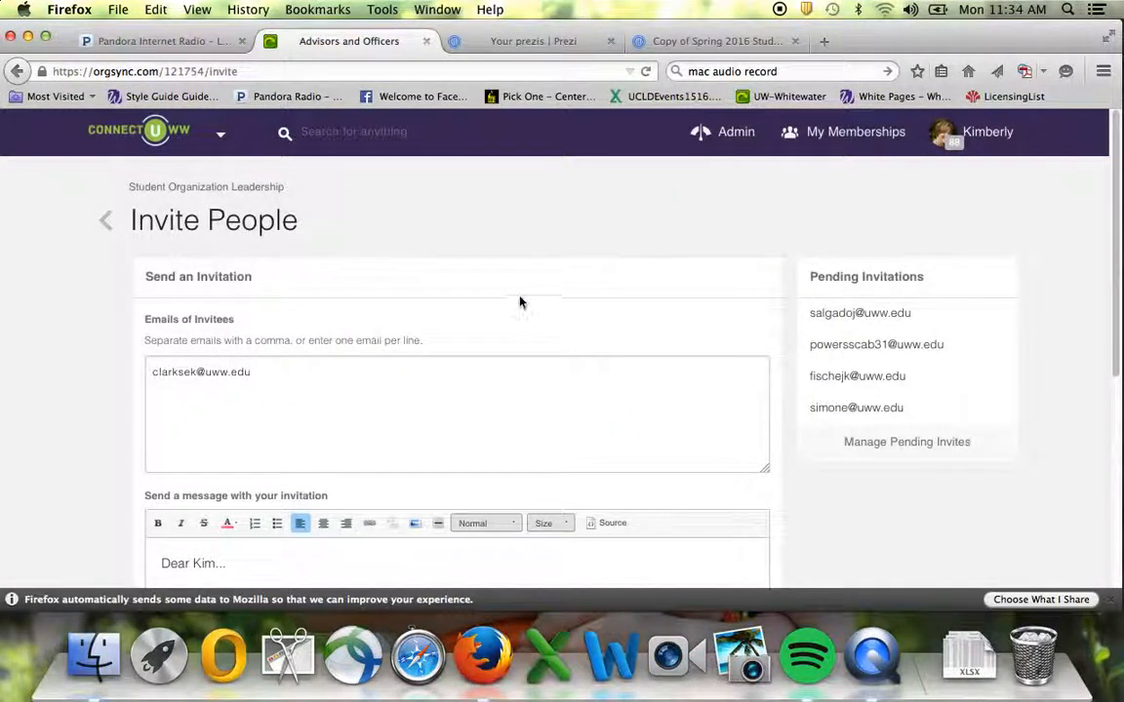
# Leave the invite form and scroll the All People list of 593 members.
pyautogui.click(105, 223)
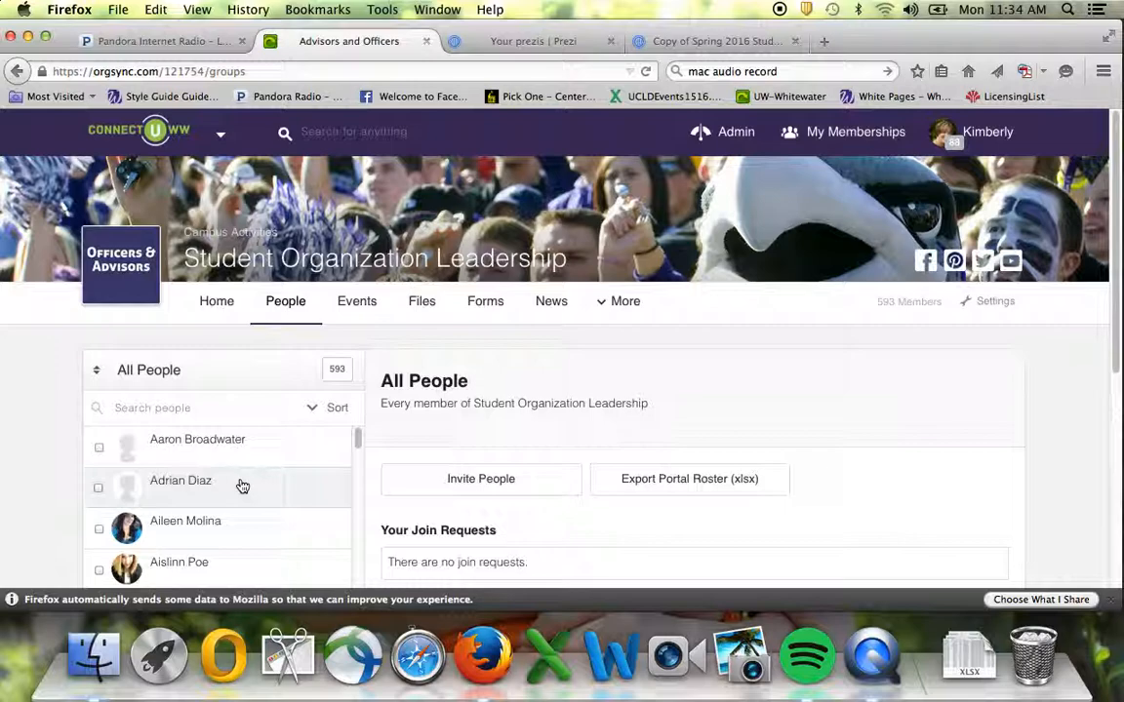
pyautogui.scroll(-3, 381, 464)
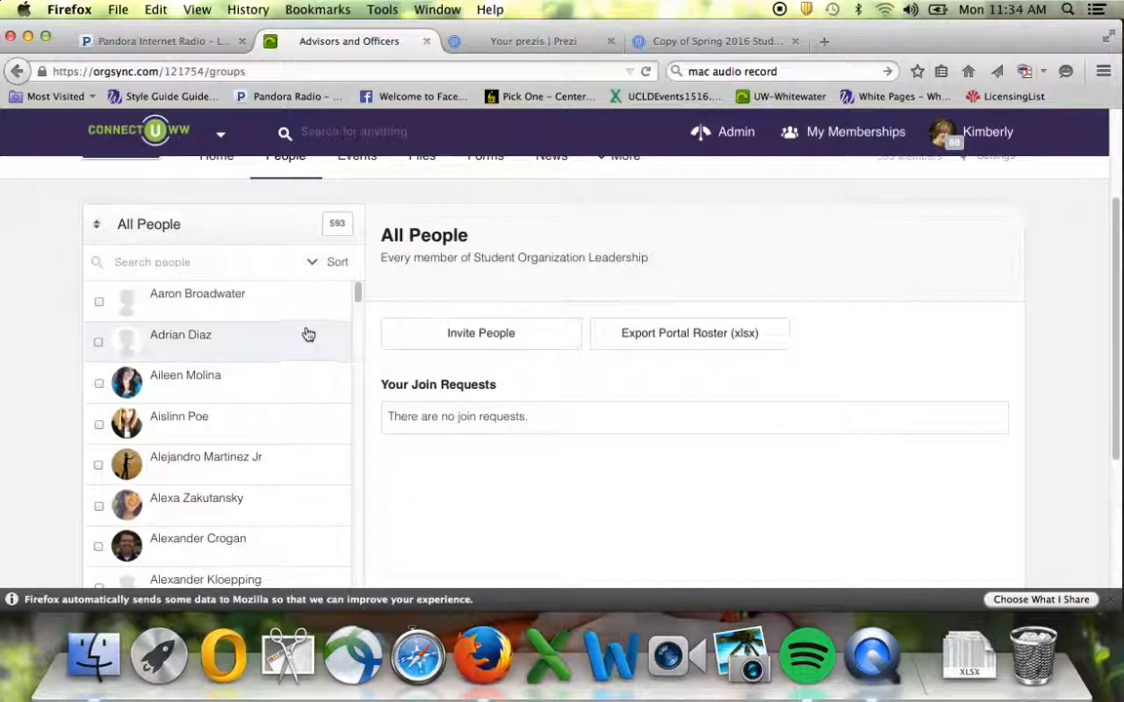
# Choose SUF Funded Group Leaders from the groups list to see its 75 members.
pyautogui.click(151, 228)
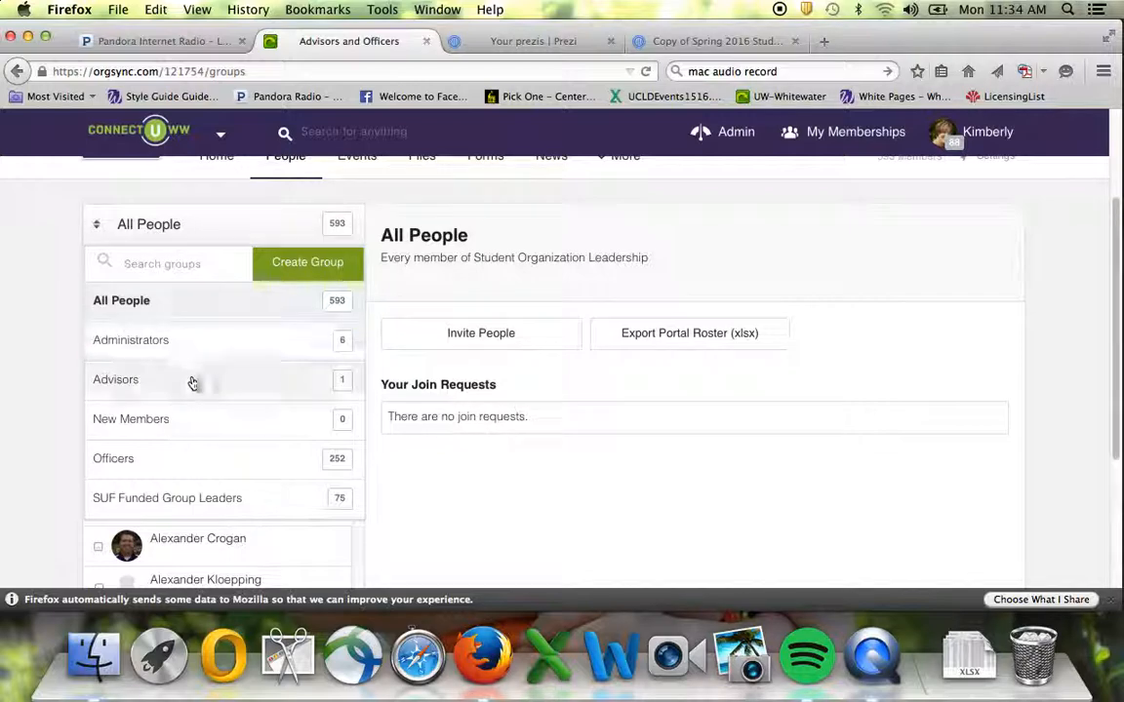
pyautogui.click(200, 499)
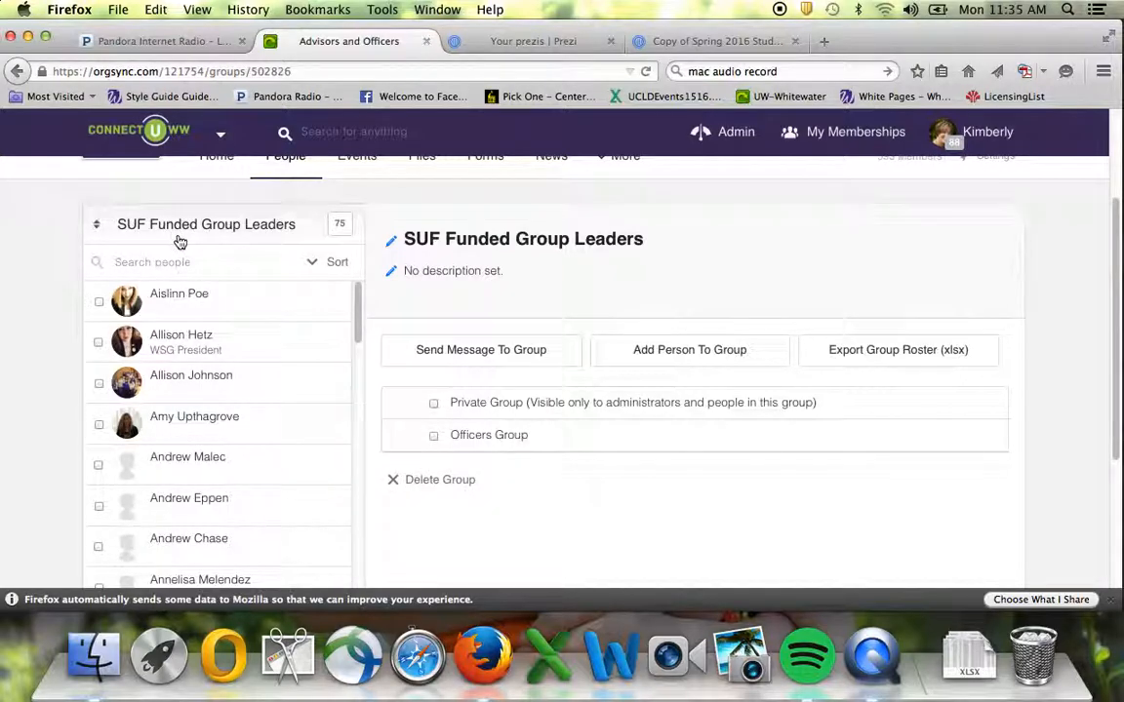
# Check the first member's profile and group assignments, then select the second member too.
pyautogui.click(178, 295)
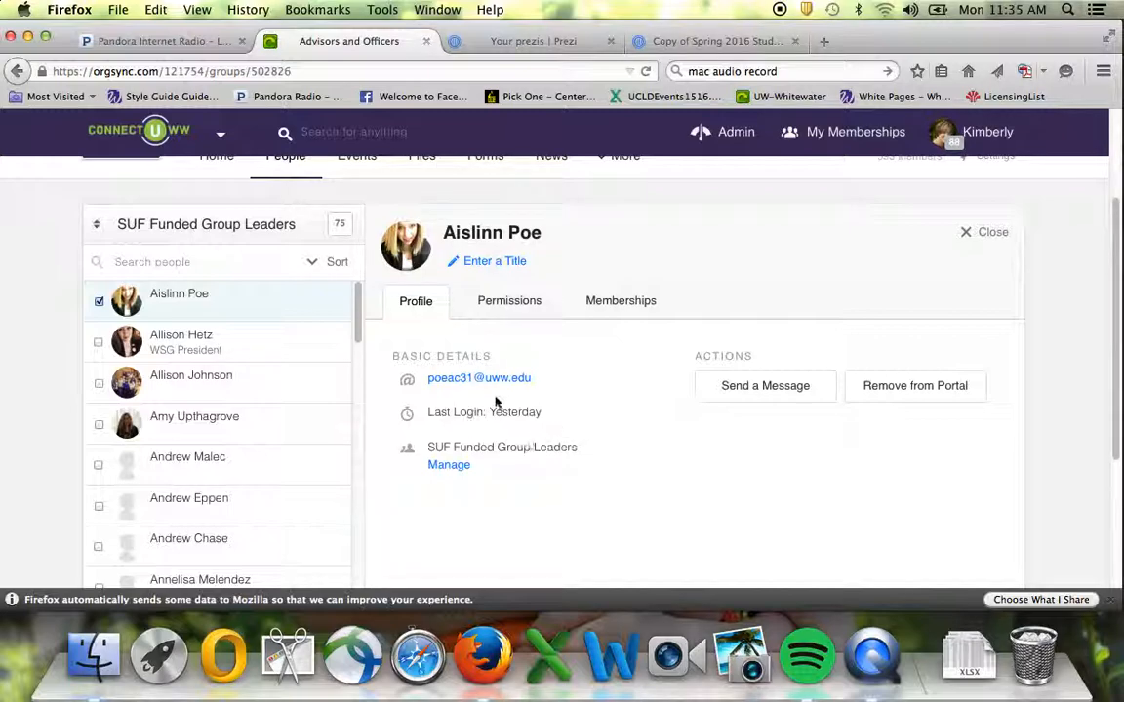
pyautogui.click(457, 468)
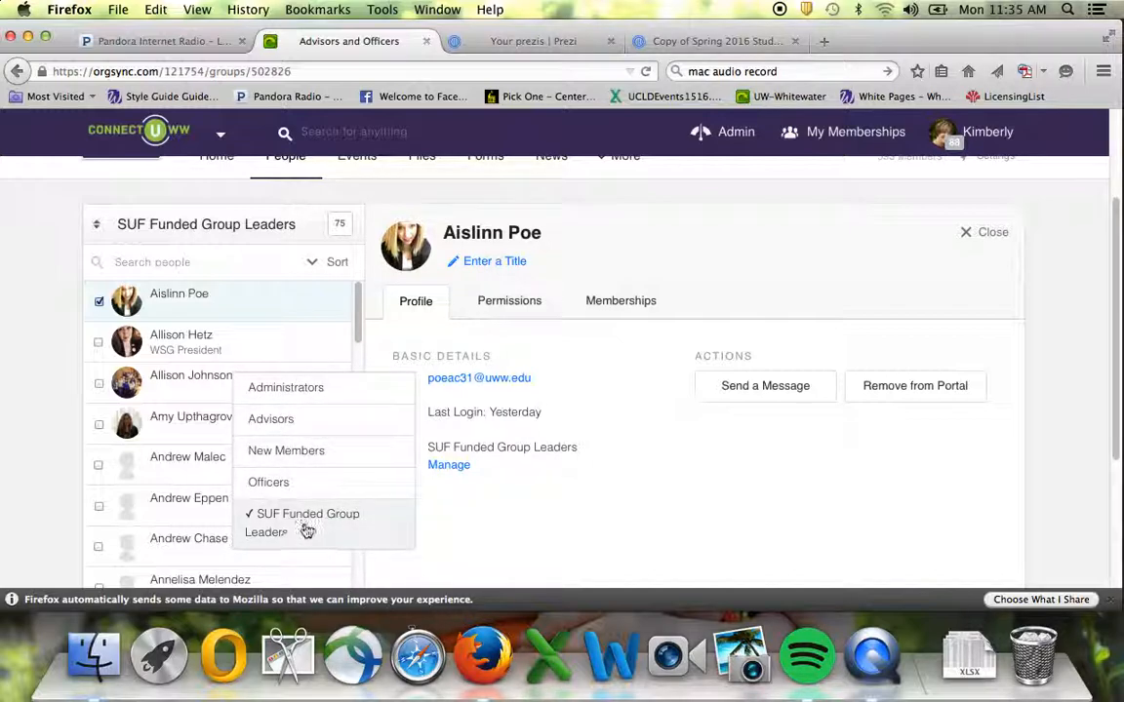
pyautogui.click(493, 517)
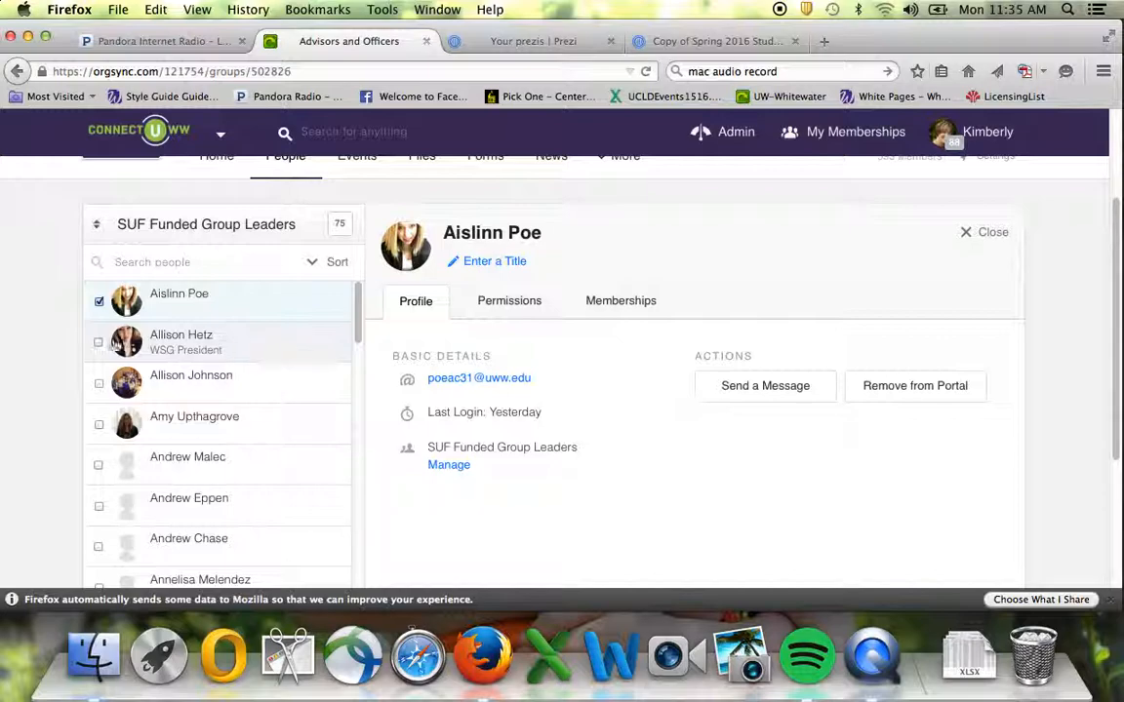
pyautogui.click(99, 343)
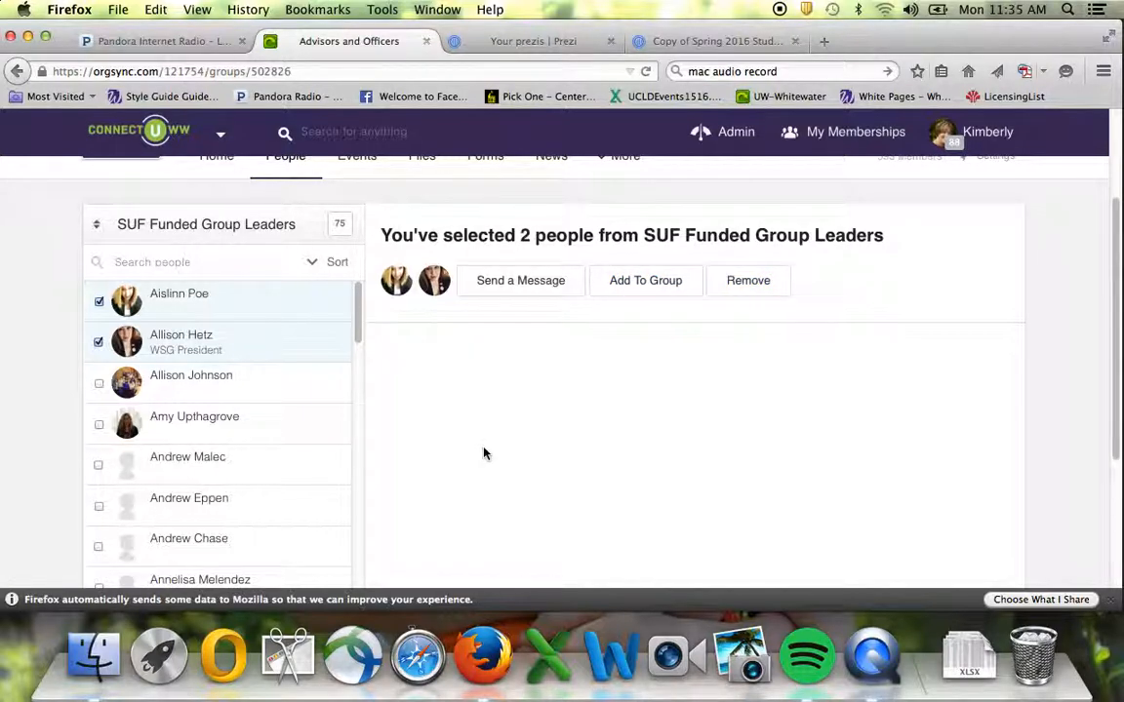
# Switch from the groups dropdown back to the All People list.
pyautogui.click(97, 227)
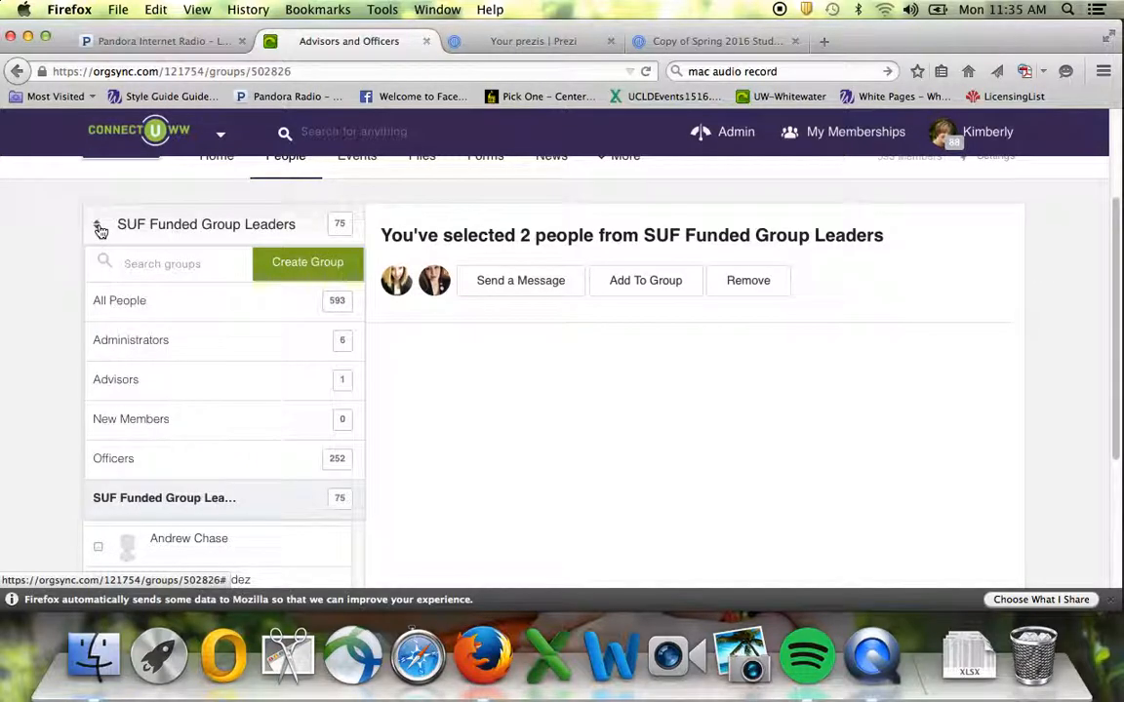
pyautogui.click(313, 265)
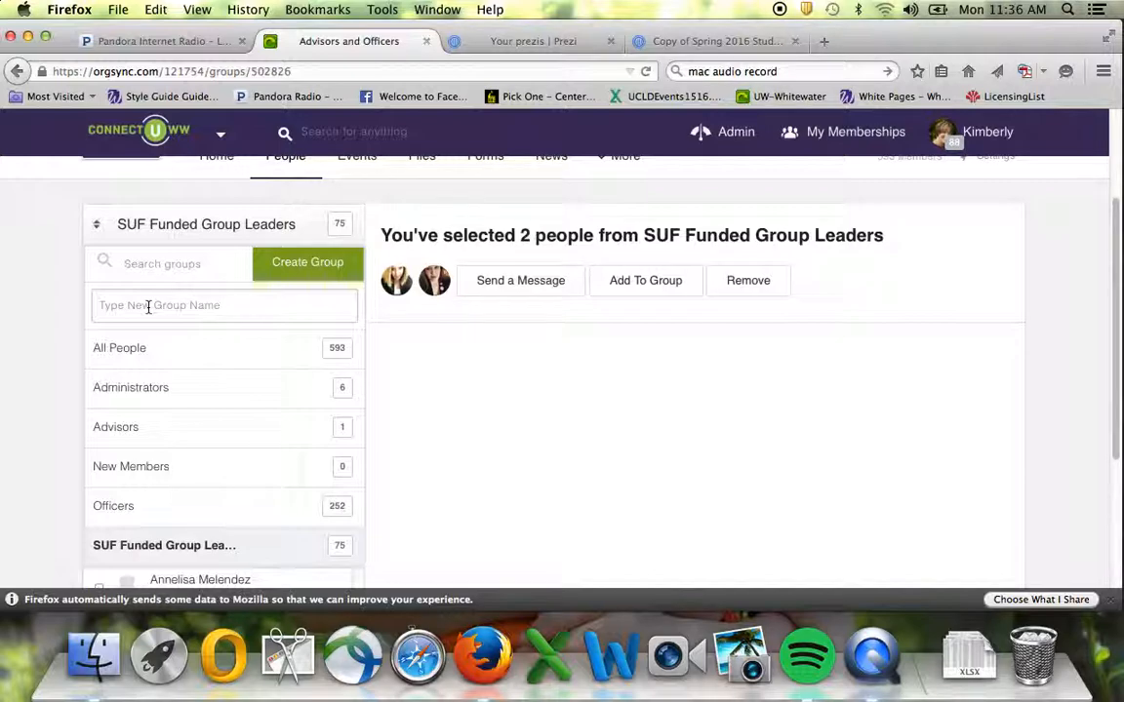
pyautogui.click(184, 360)
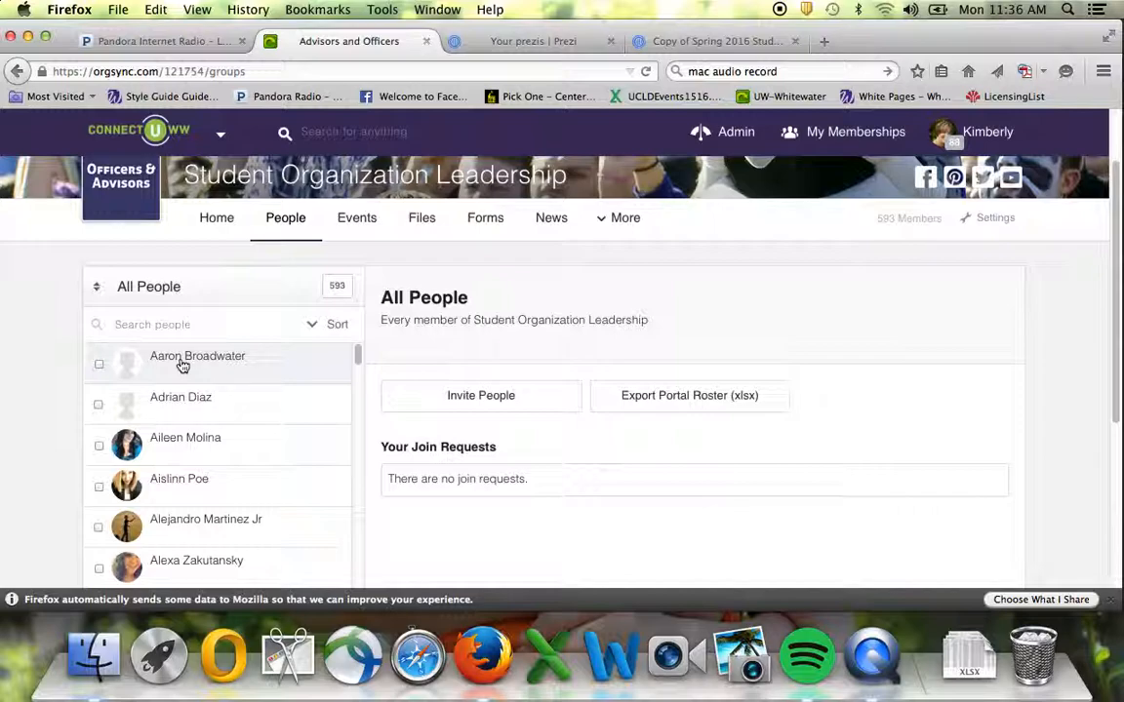
# Show the first member's Memberships, listing five organizations including We Bleed Purple and Warhawk Ambassadors.
pyautogui.click(181, 364)
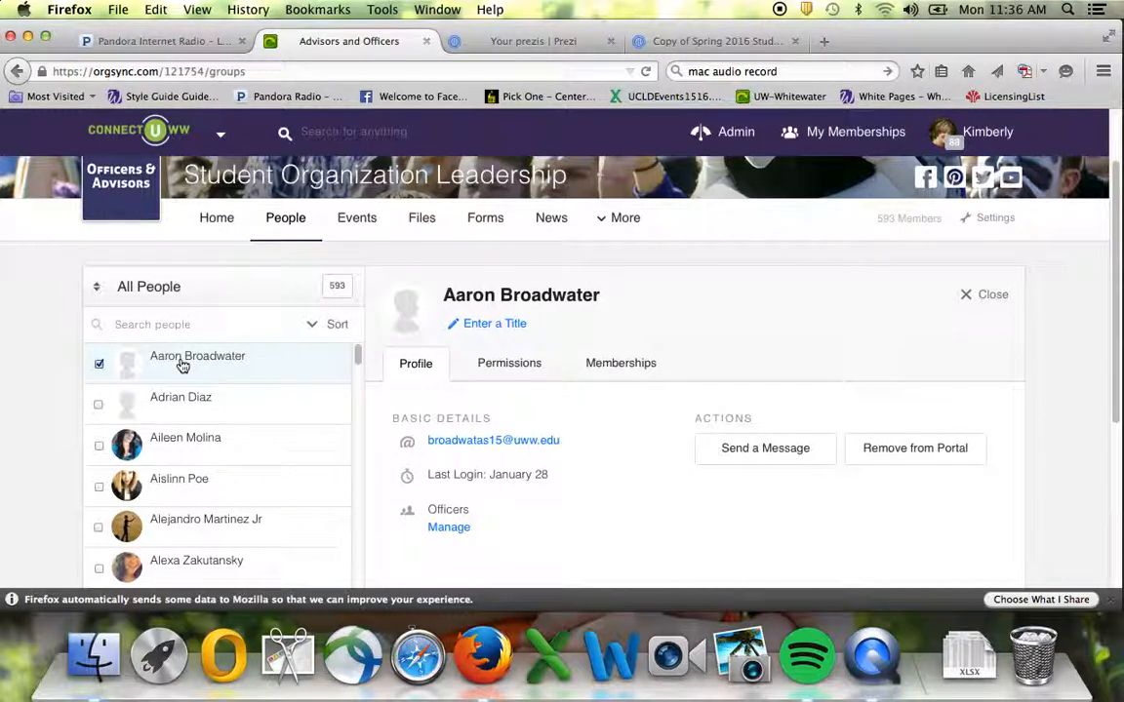
pyautogui.click(629, 367)
pyautogui.scroll(-3, 605, 394)
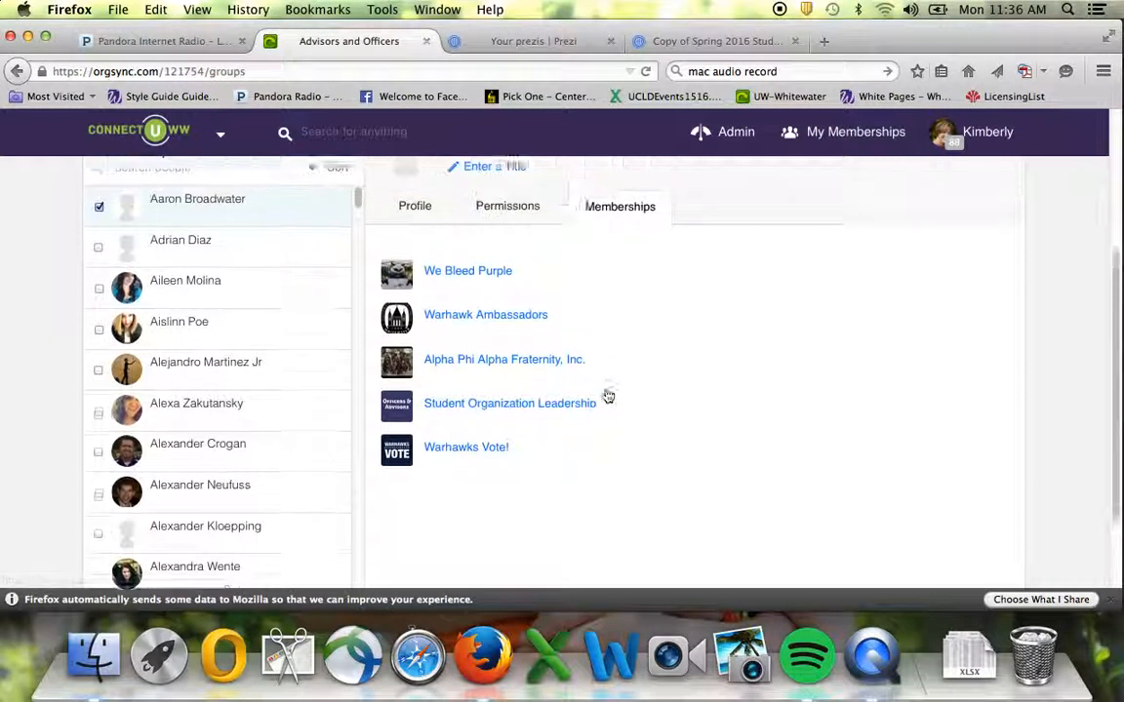
pyautogui.scroll(4, 604, 394)
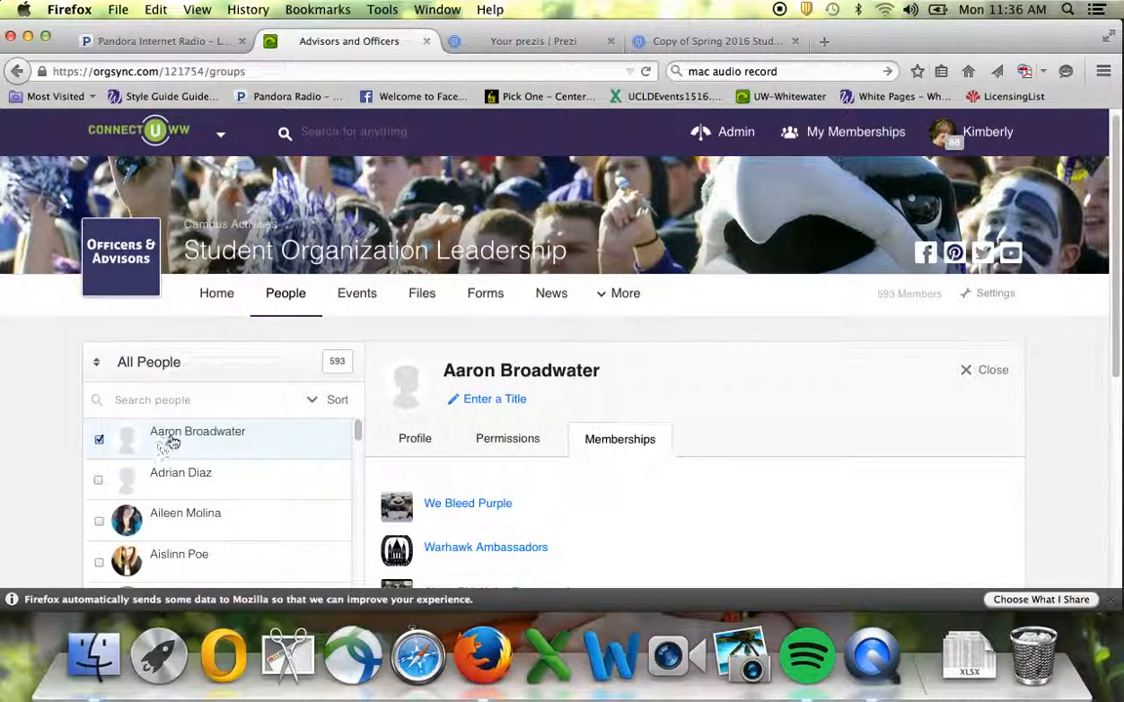
pyautogui.click(144, 369)
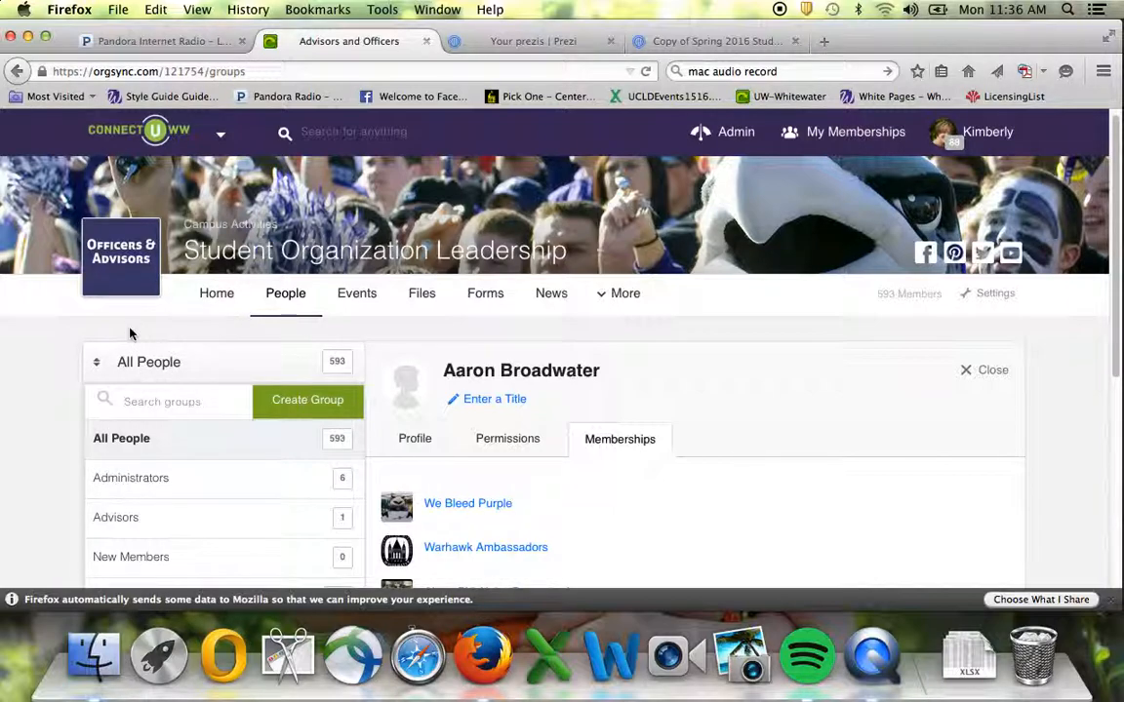